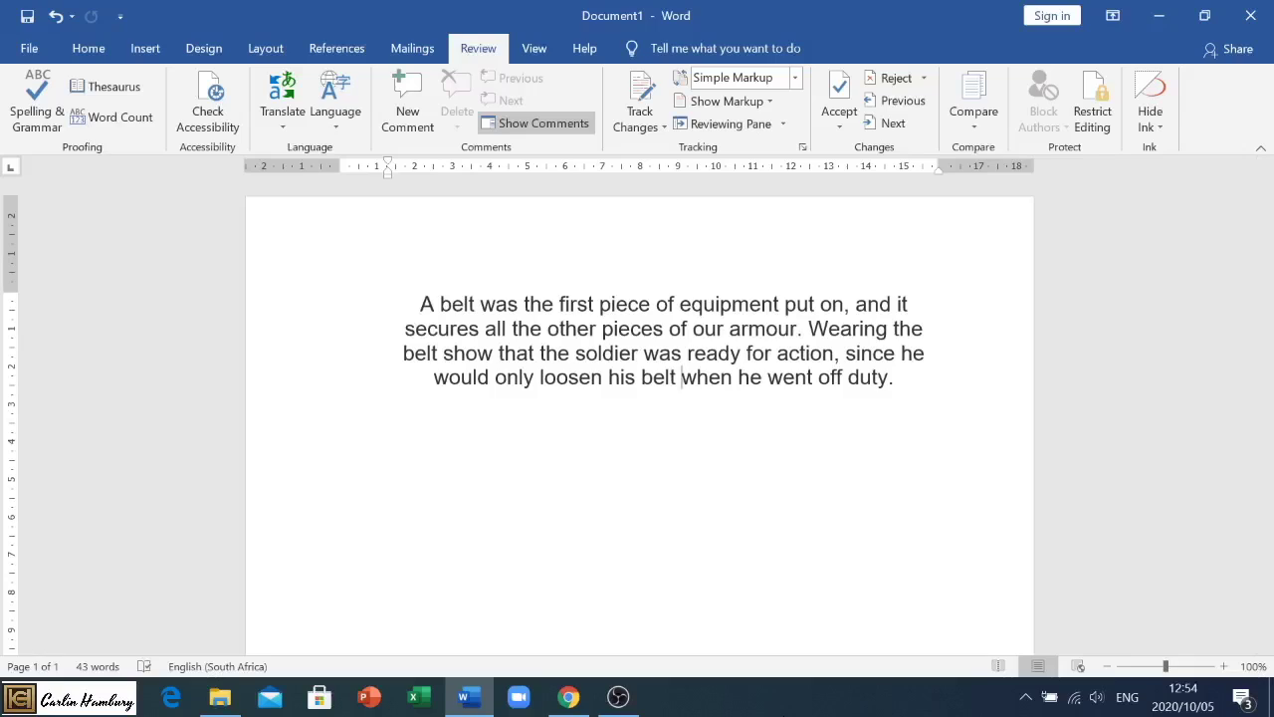
Switch to the Home tab, then select and deselect the belt paragraph without changing it
left_click(92, 46)
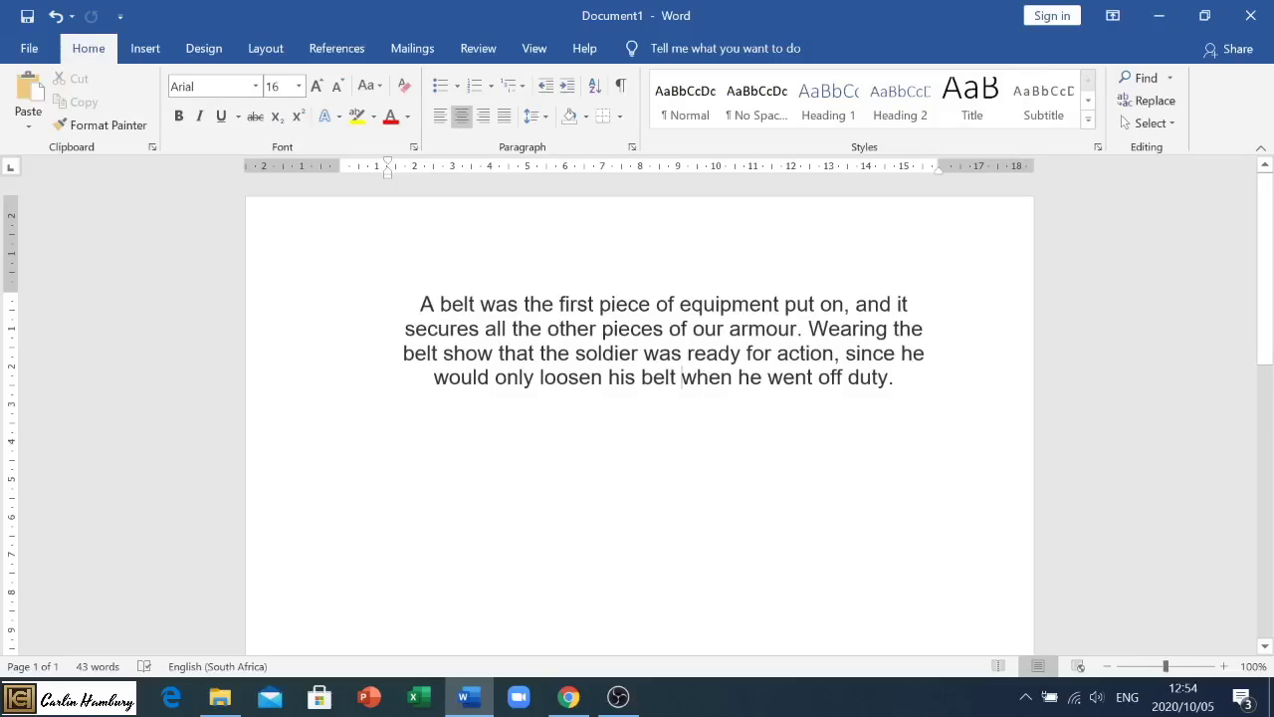
triple_click(423, 304)
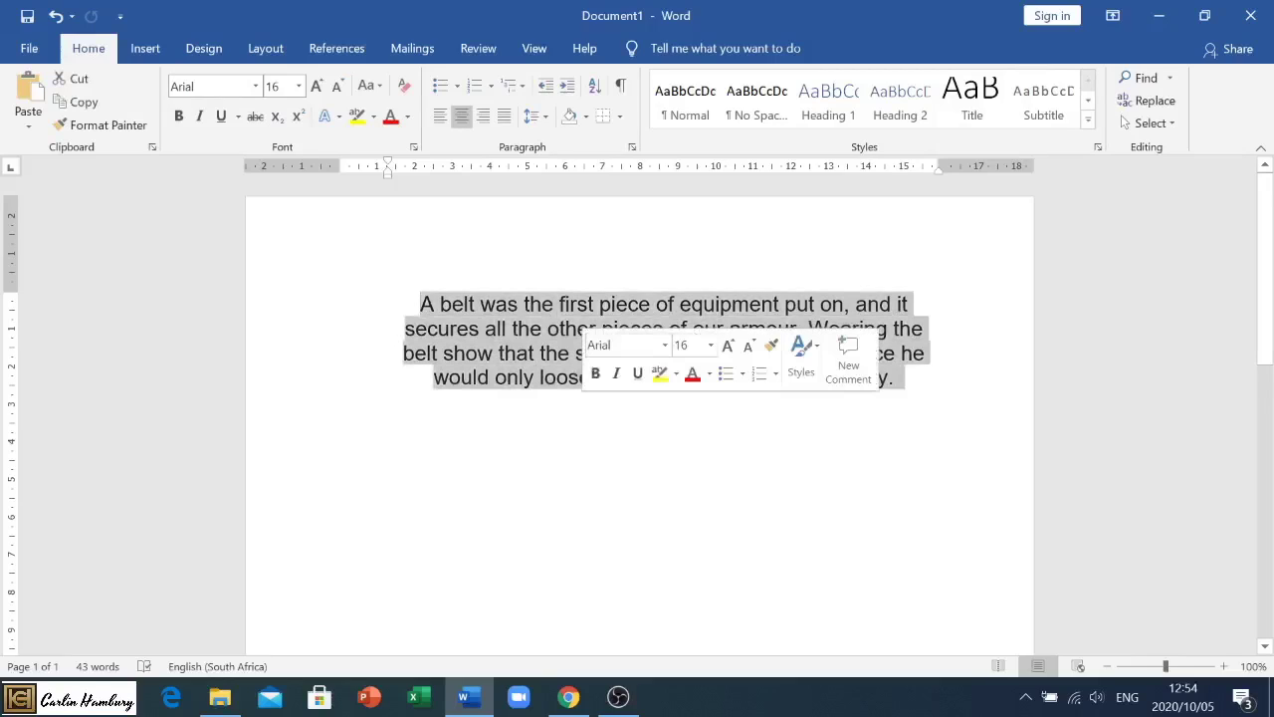
left_click(346, 444)
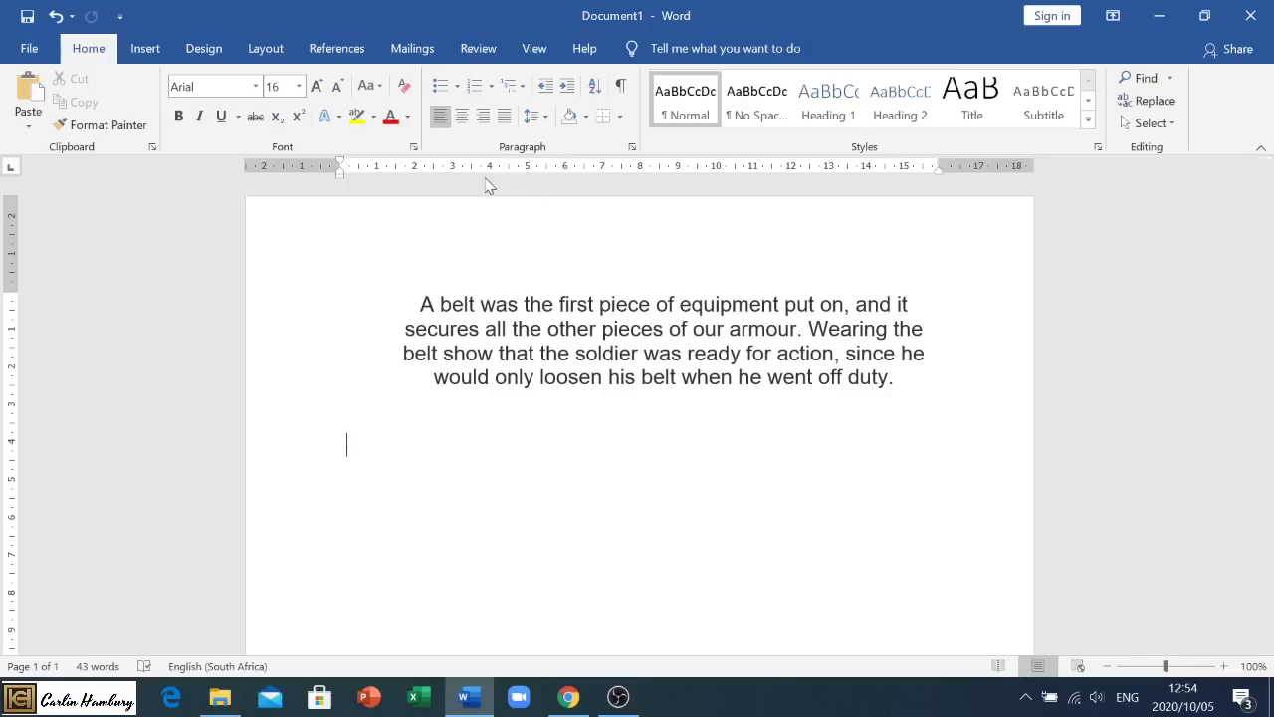
Run Spelling & Grammar from the Review tab and acknowledge the check-complete message
left_click(477, 50)
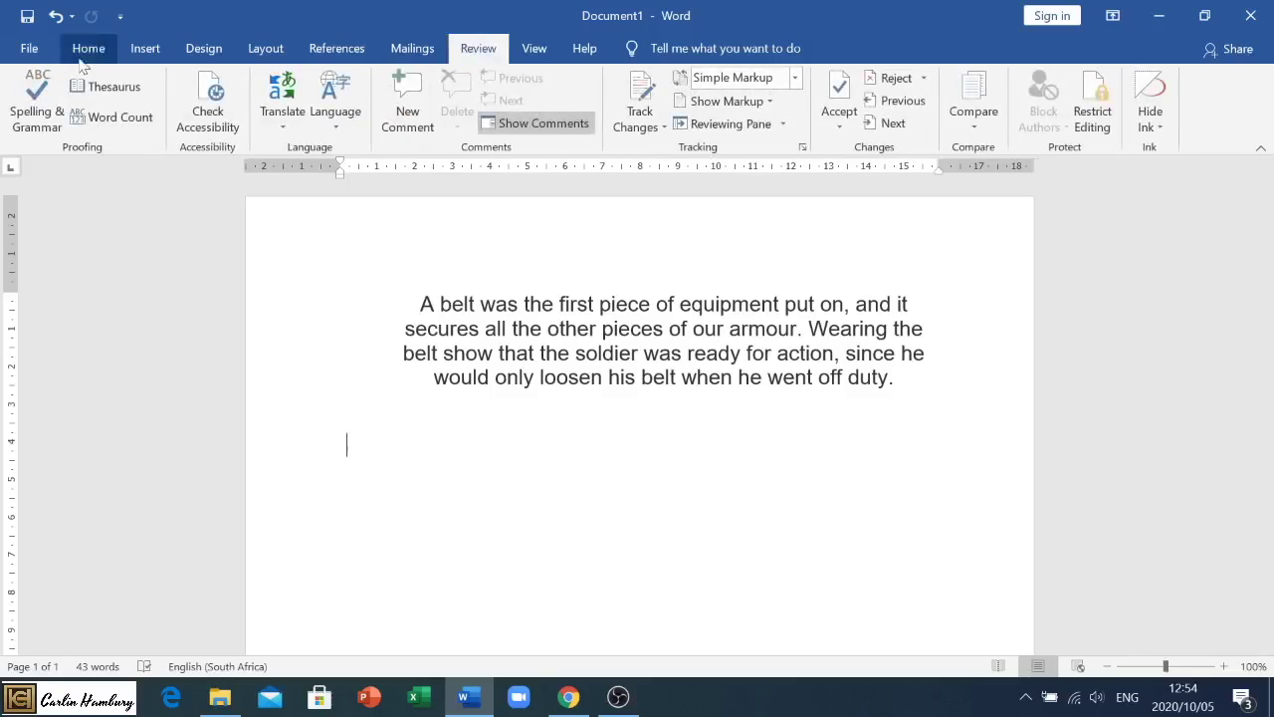
left_click(22, 128)
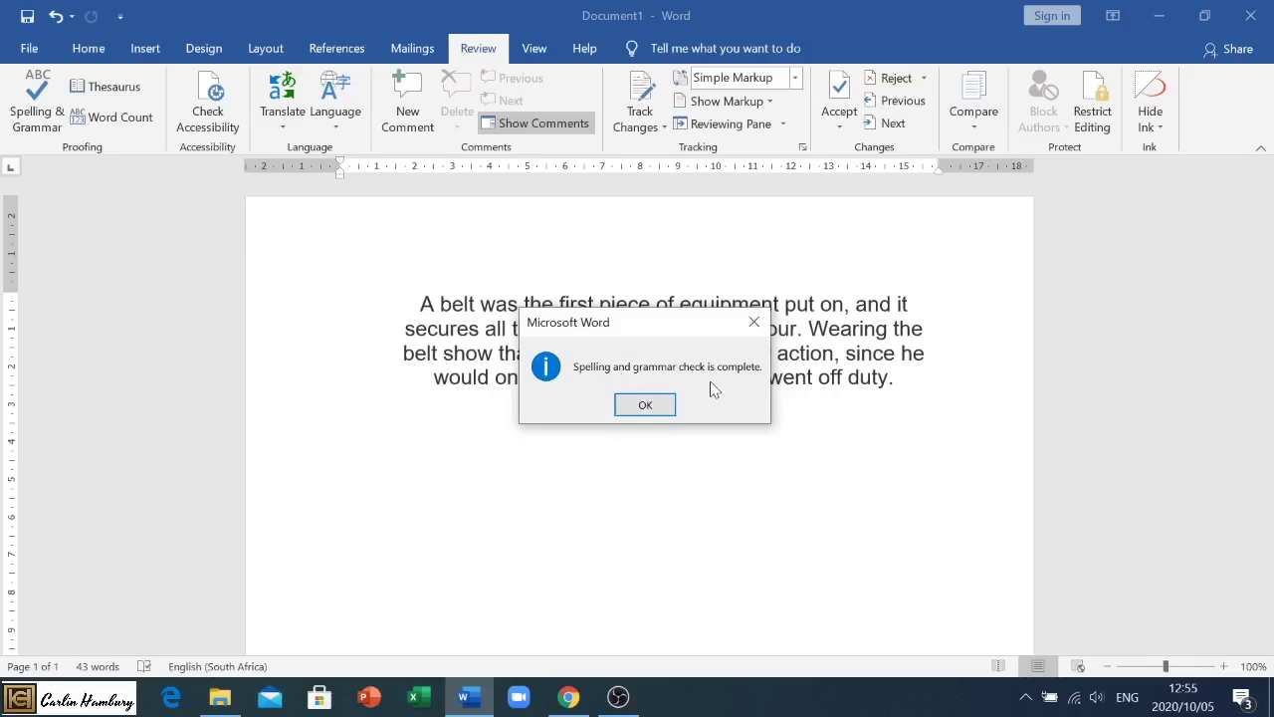
left_click(644, 405)
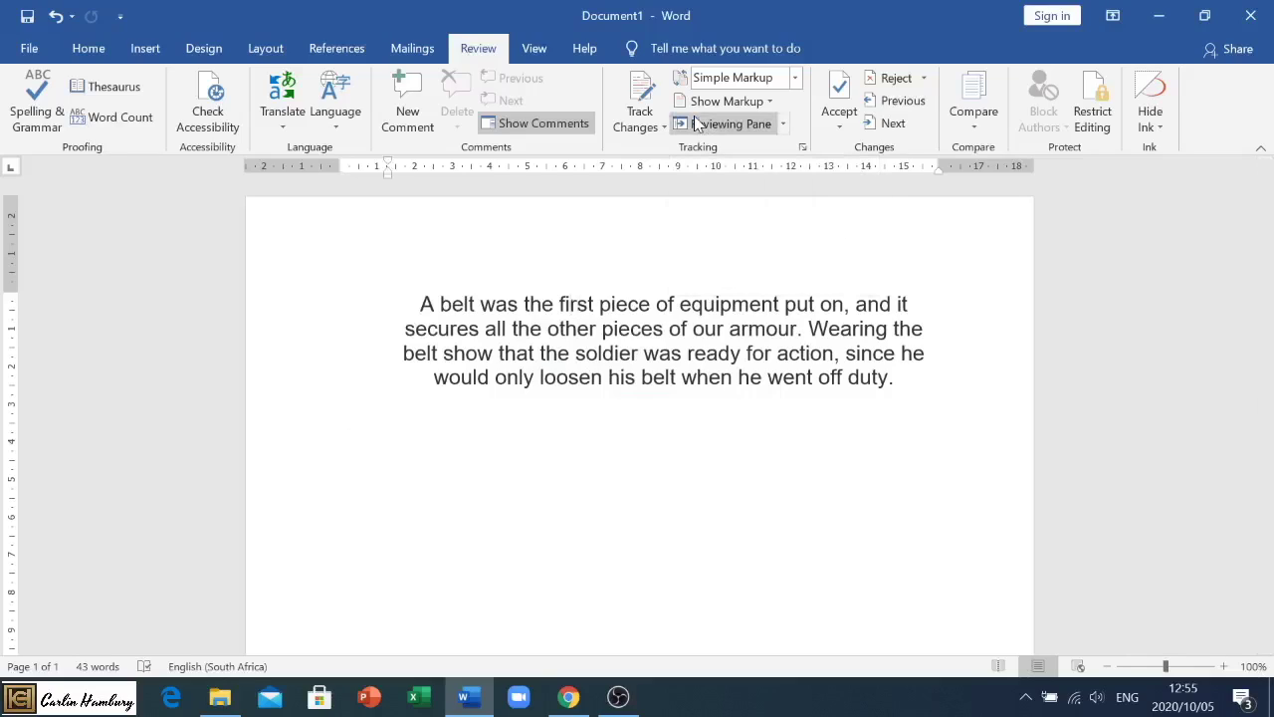
Misspell the first words: first to fist, other to oth, pieces to peces, armour to armor
key("Delete")
key("Down")
key("Delete")
key("Delete")
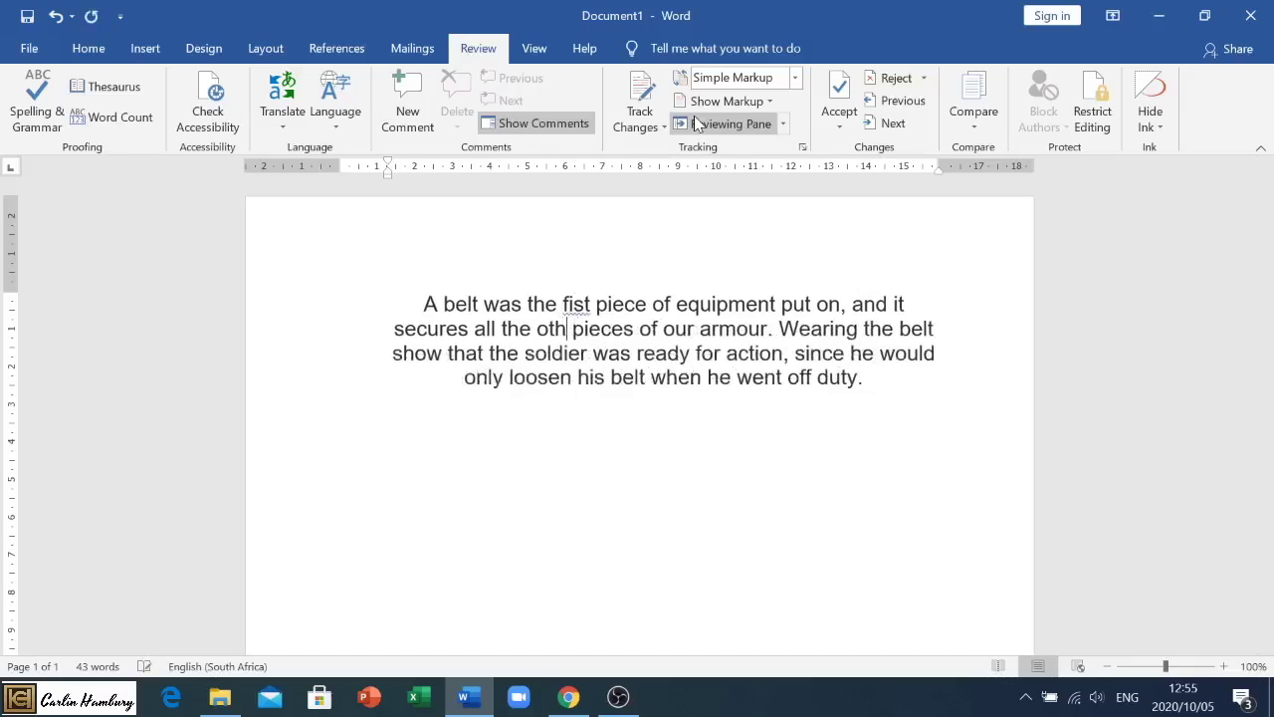
key("Right")
key("Delete")
key("Right")
key("Right")
key("Right")
key("Right")
key("Right")
key("Right")
key("Right")
key("Right")
key("Right")
key("Right")
key("Right")
key("Right")
key("Right")
key("Right")
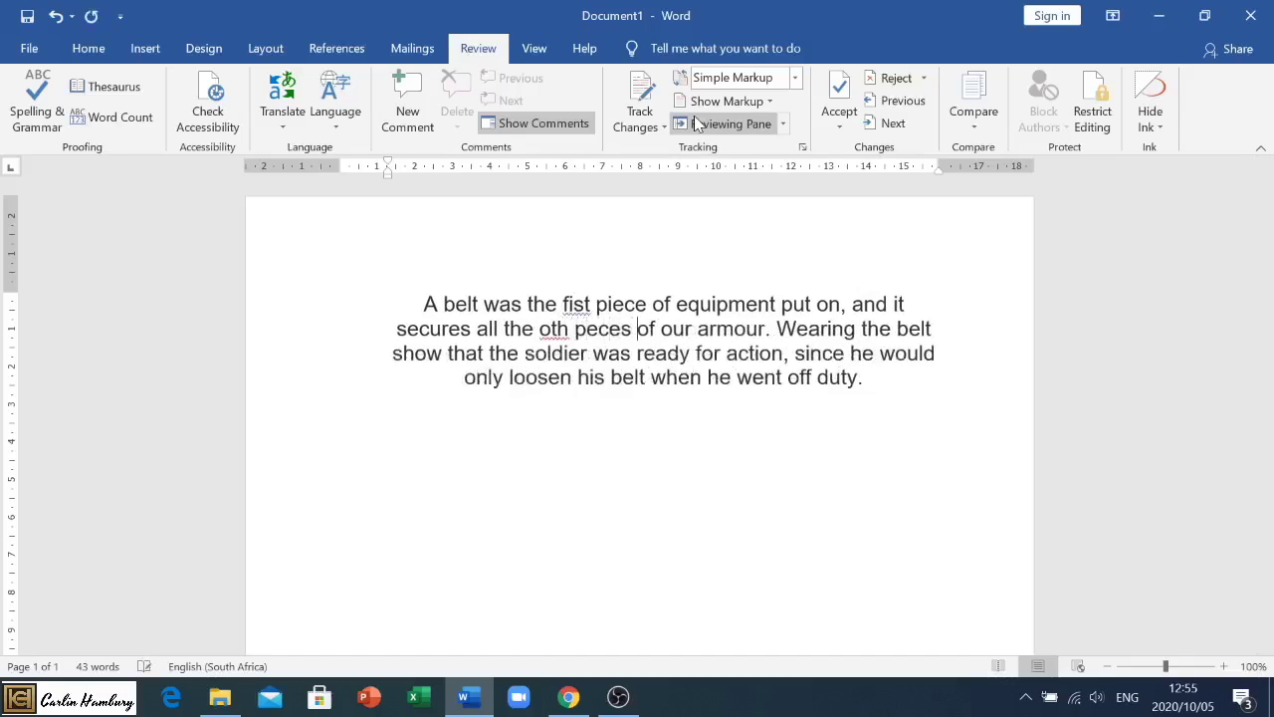
key("Delete")
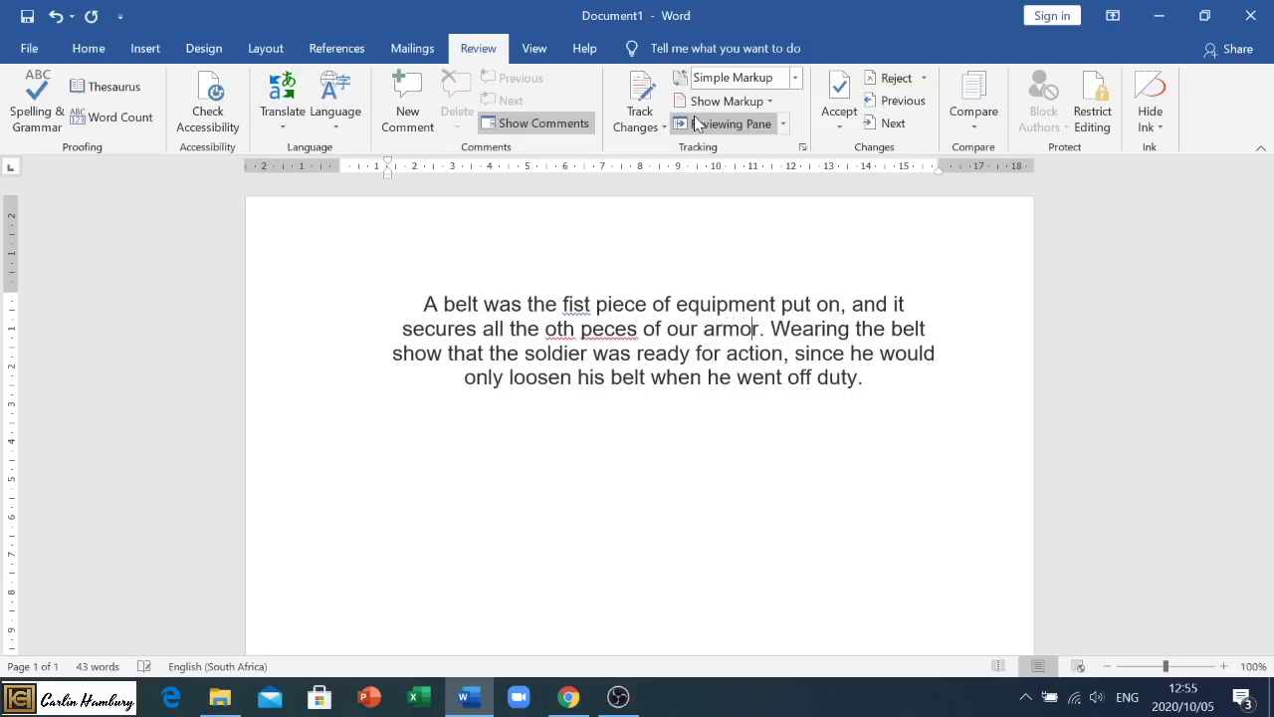
Misspell action as acton, went as wnt and when as wen
key("Down")
key("Delete")
key("Down")
key("Delete")
key("Left")
key("Left")
key("Left")
key("Left")
key("Left")
key("Left")
key("Left")
key("Left")
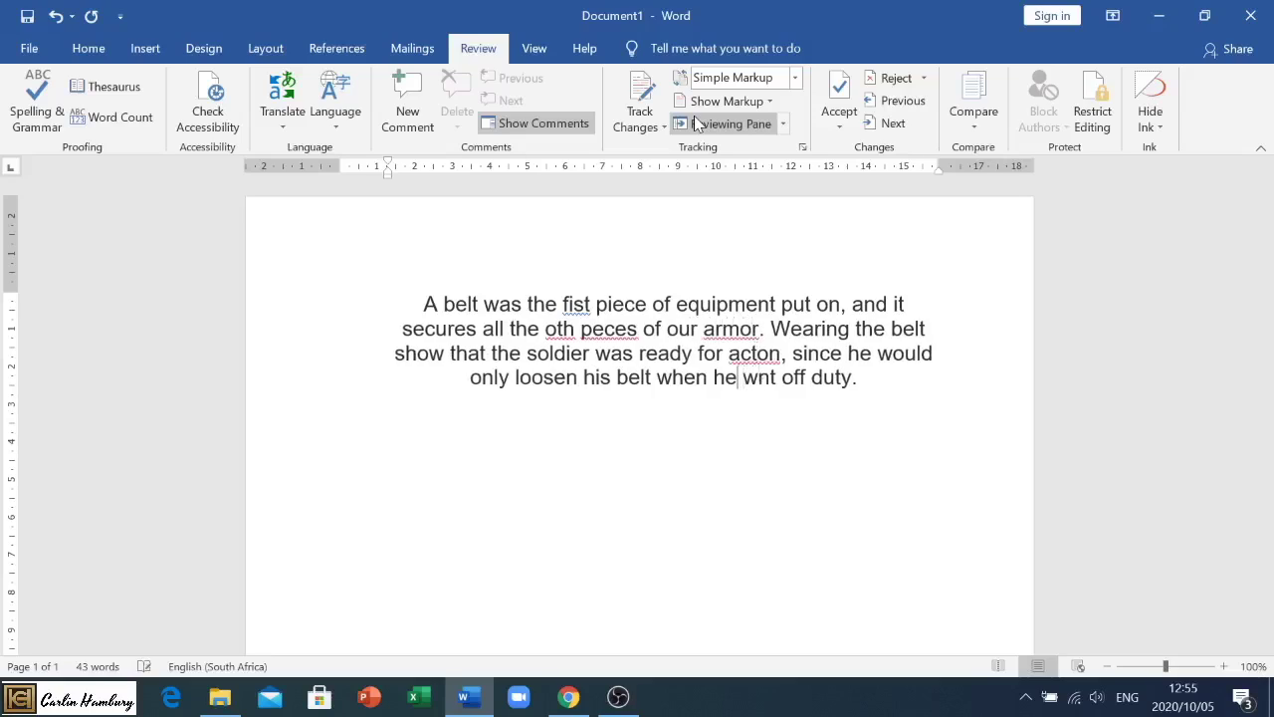
key("Delete")
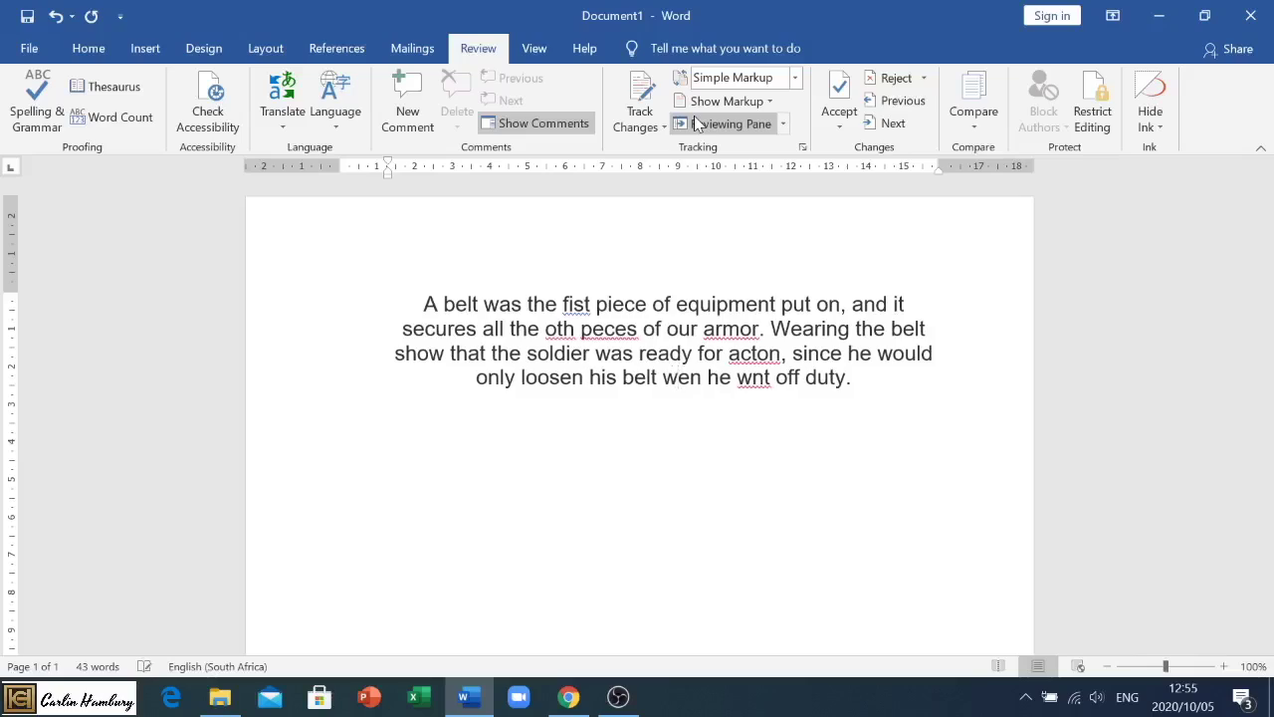
Zoom in twice on the page and briefly select the misspelled words 'fist' and 'oth'
left_click(566, 472)
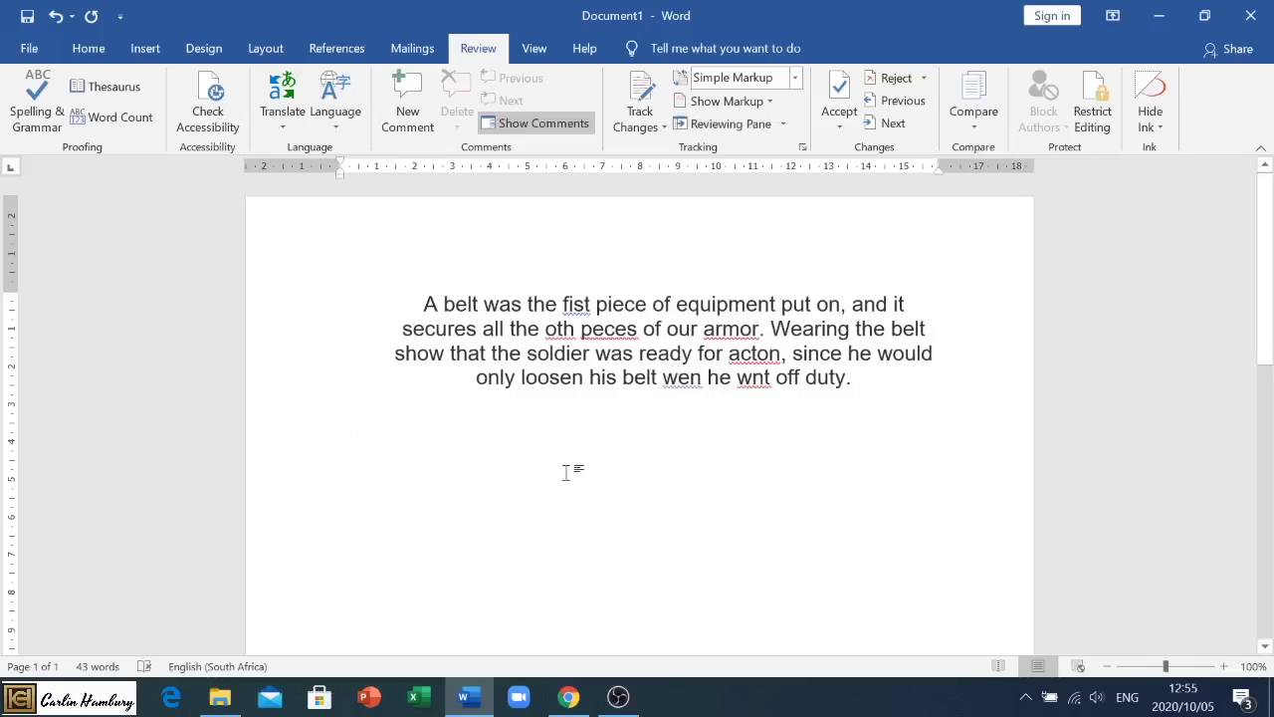
left_click(1223, 666)
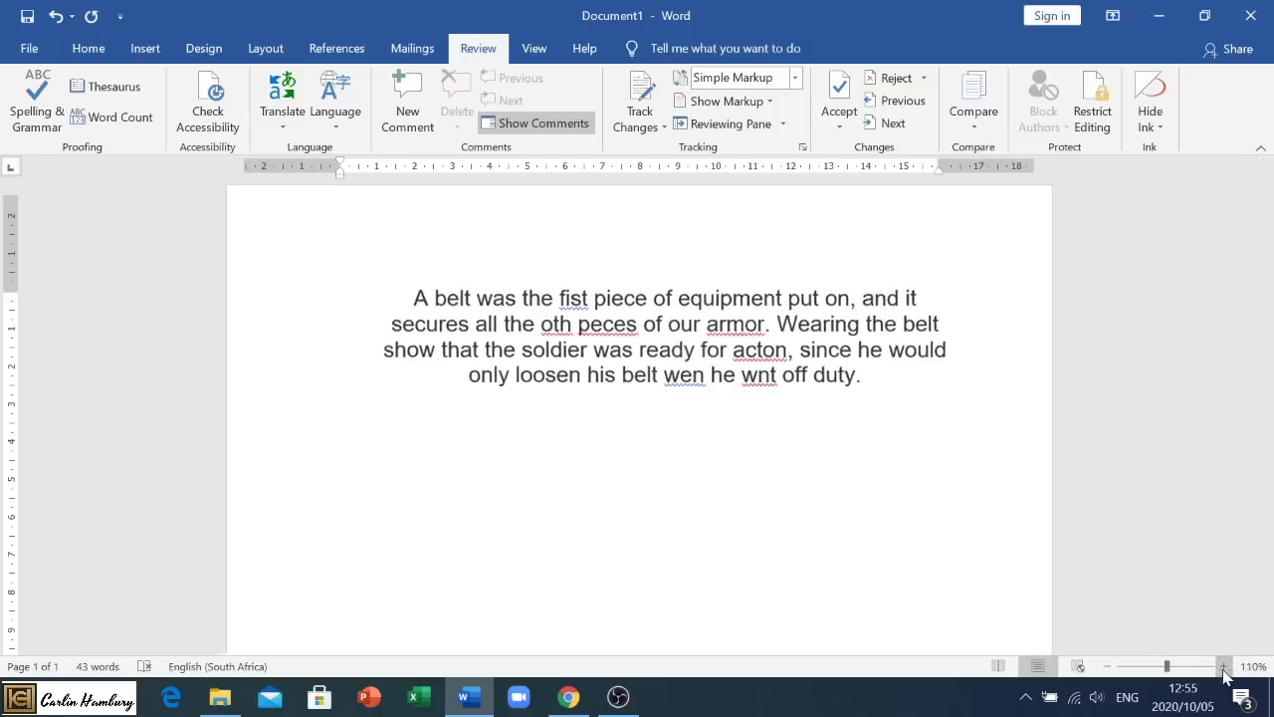
left_click(1223, 666)
left_click(1224, 666)
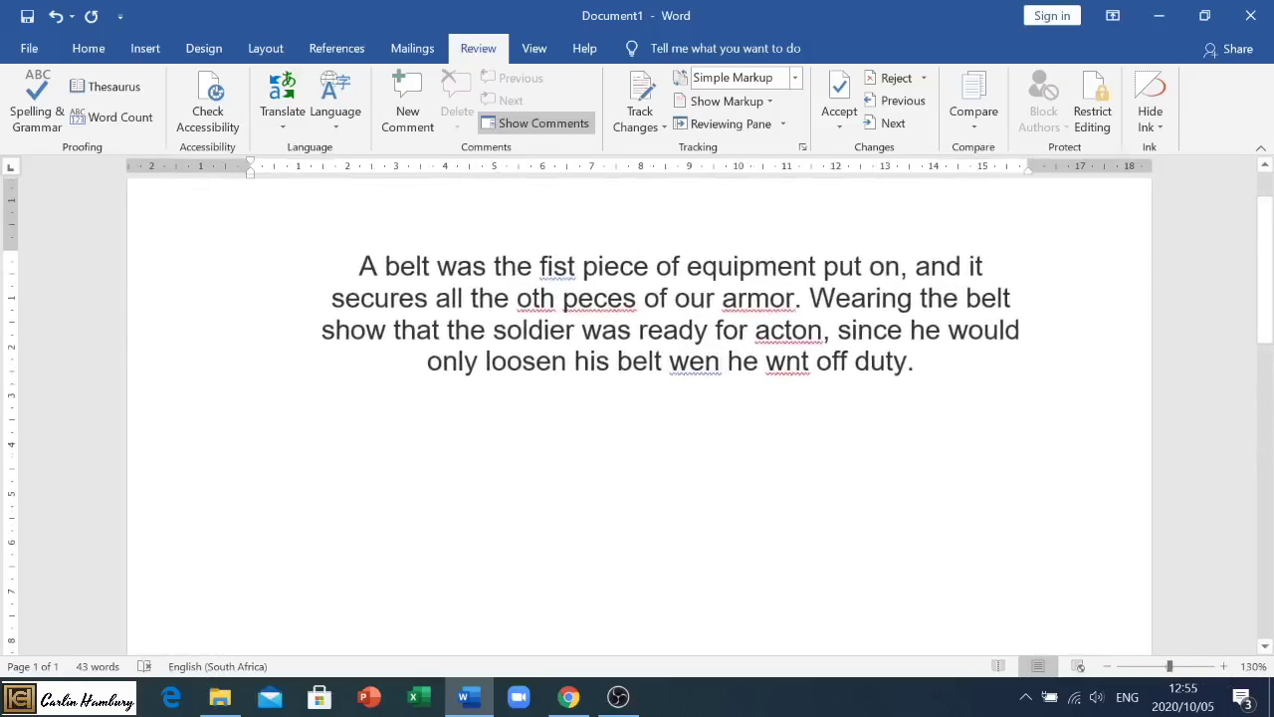
left_click_drag(541, 267, 578, 267)
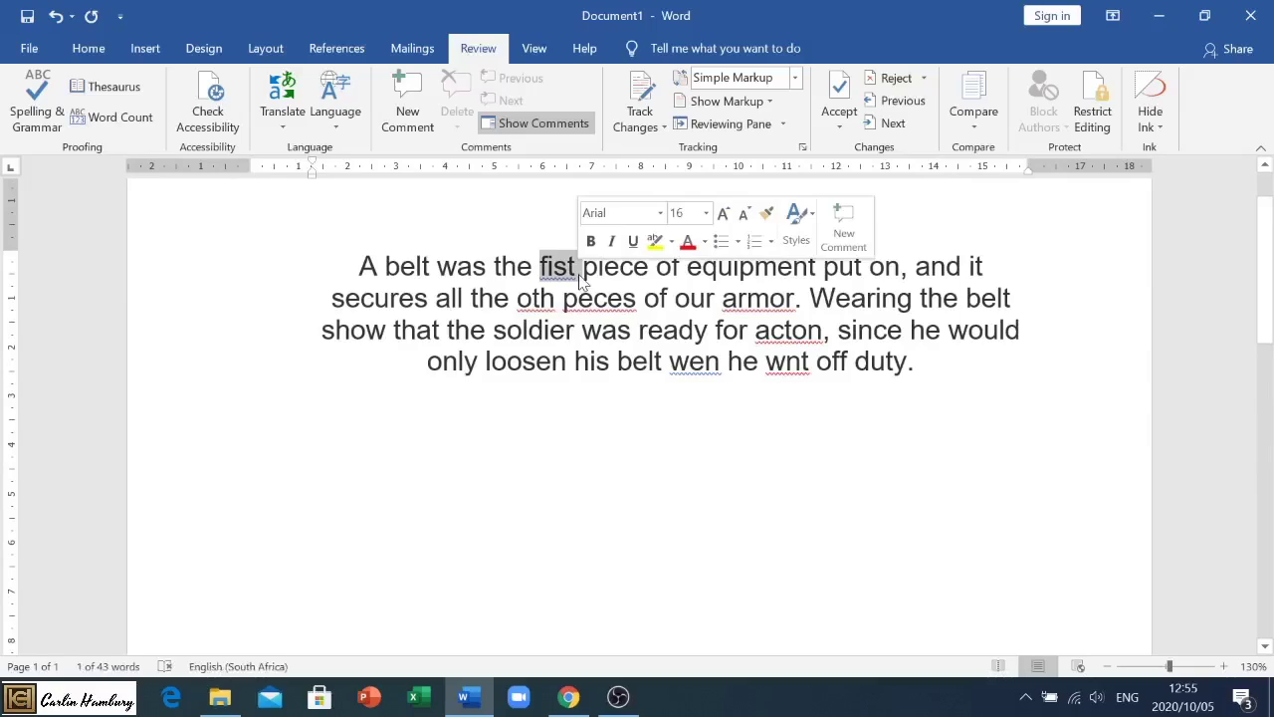
double_click(535, 297)
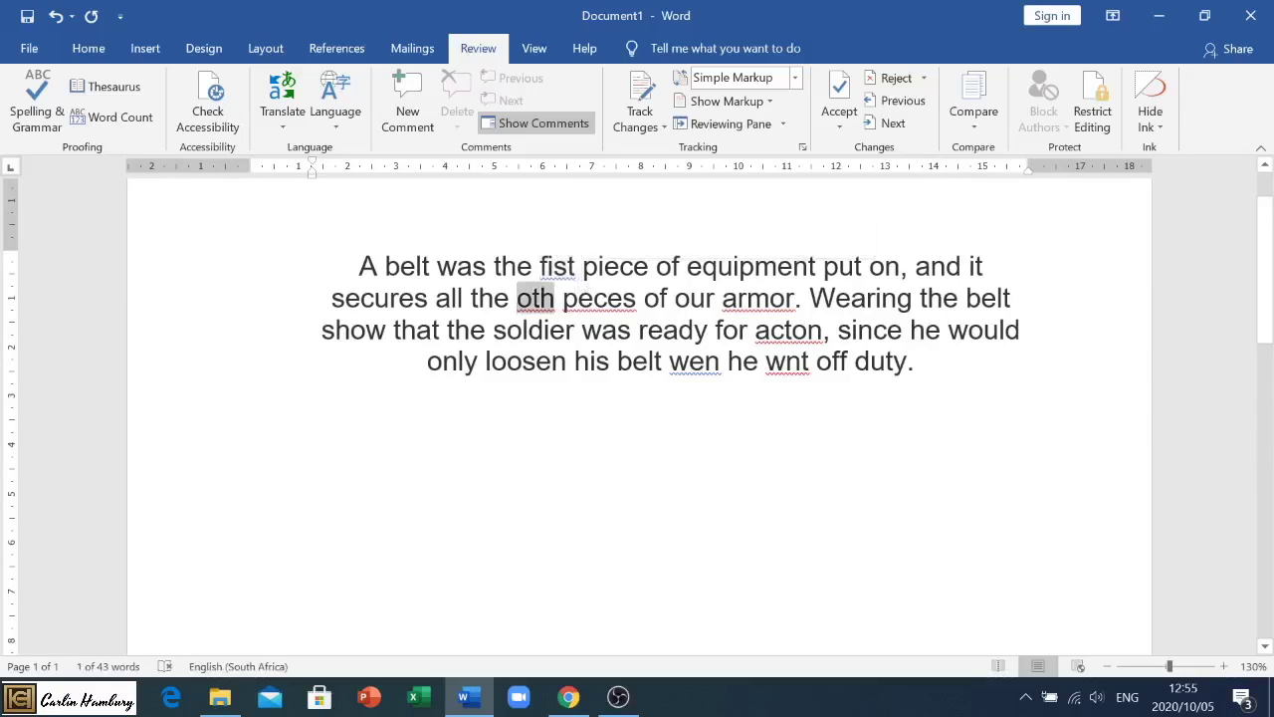
left_click(473, 266)
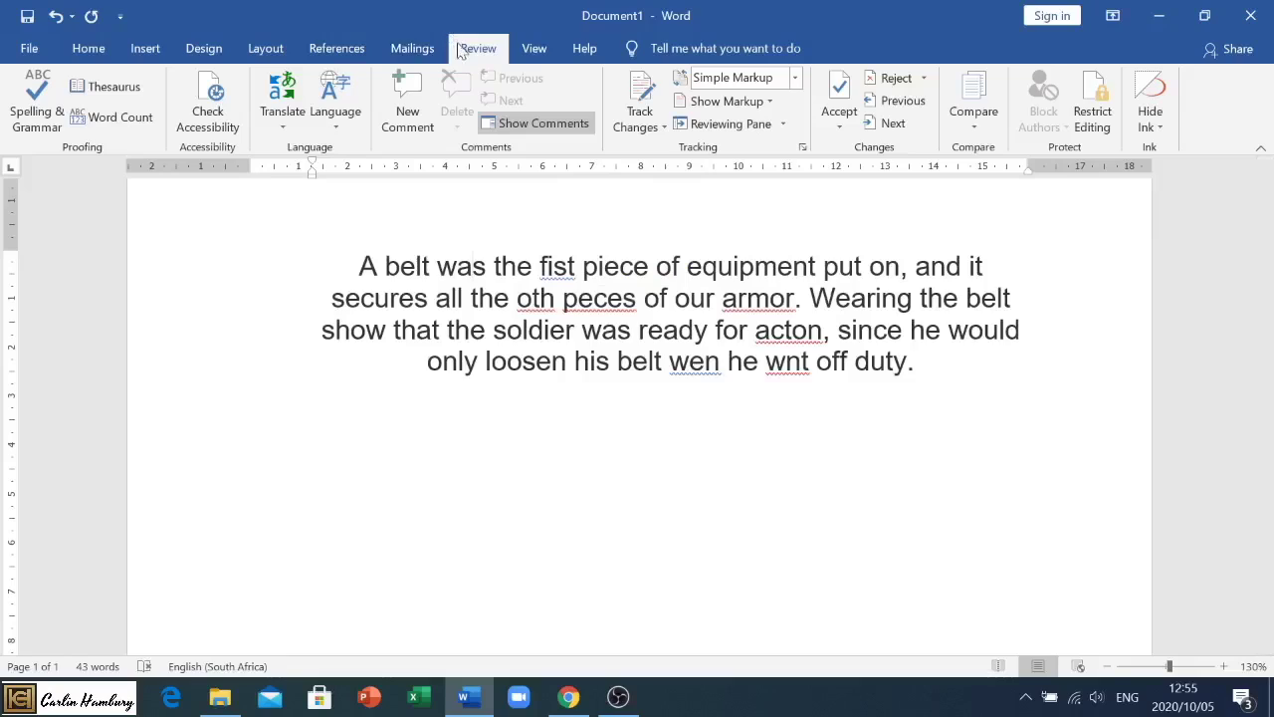
Start Spelling & Grammar and change 'fist' to 'first', then return to the document text
left_click(37, 99)
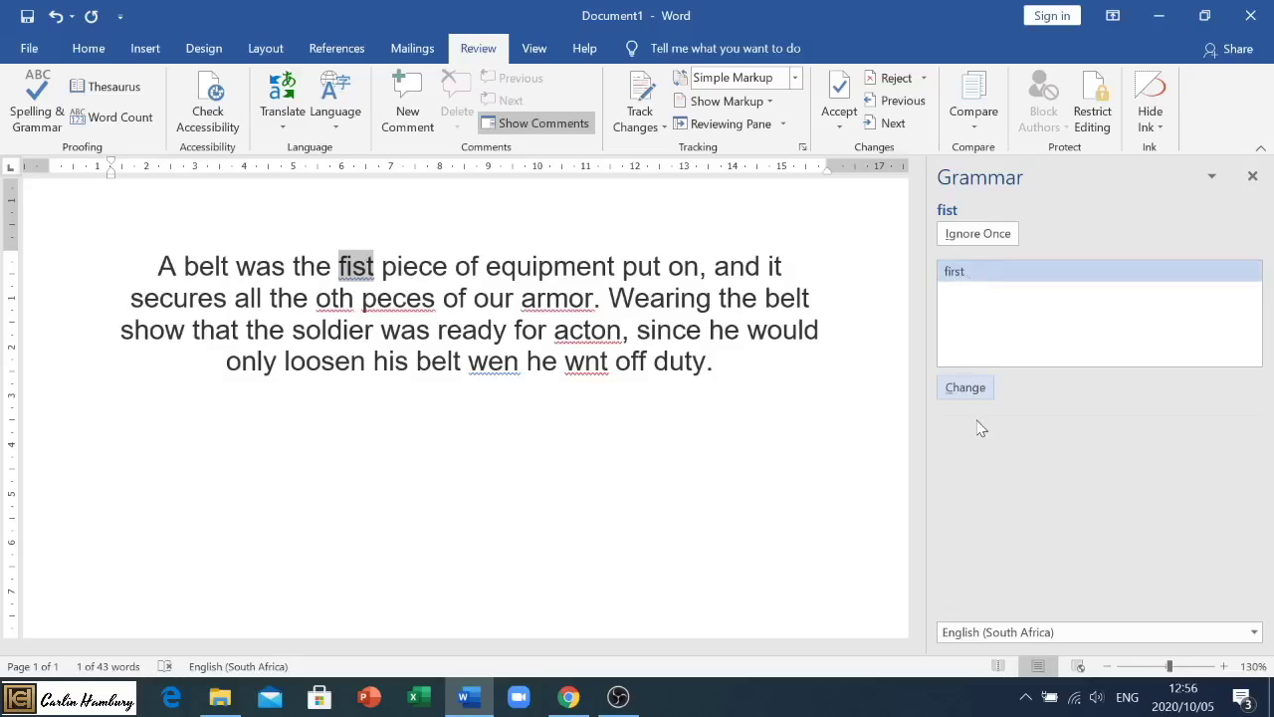
left_click(969, 387)
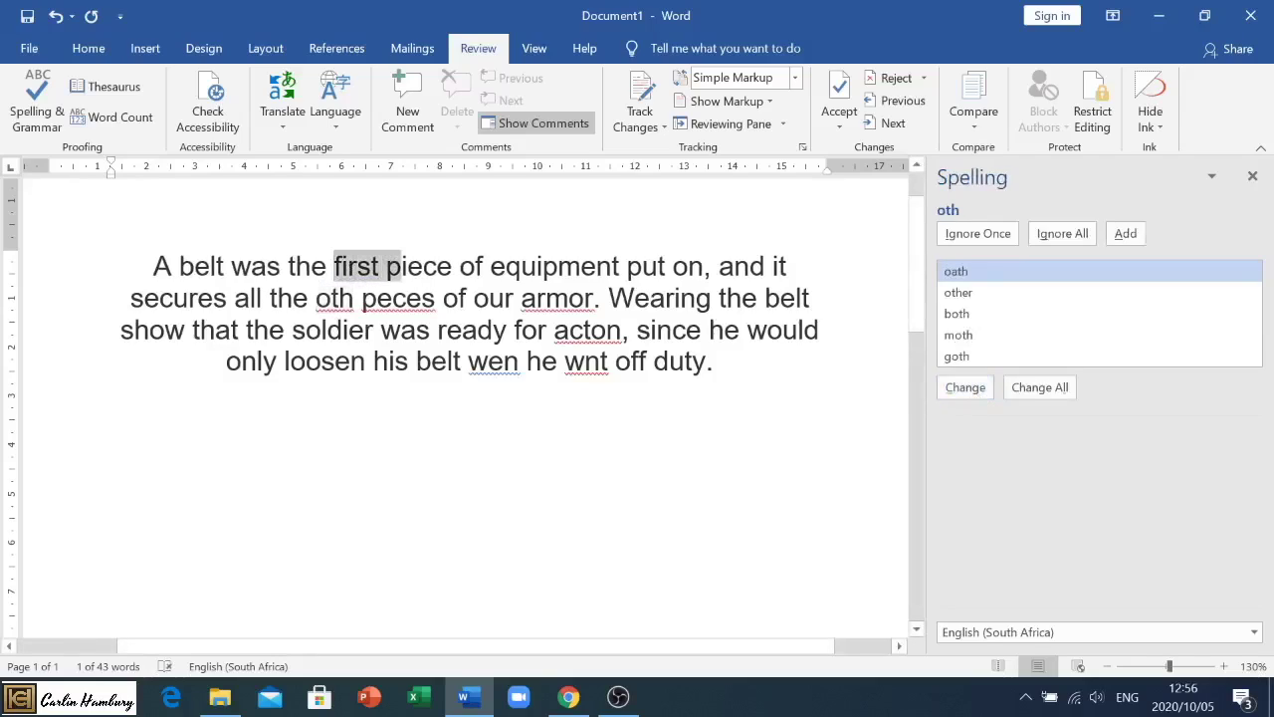
double_click(357, 266)
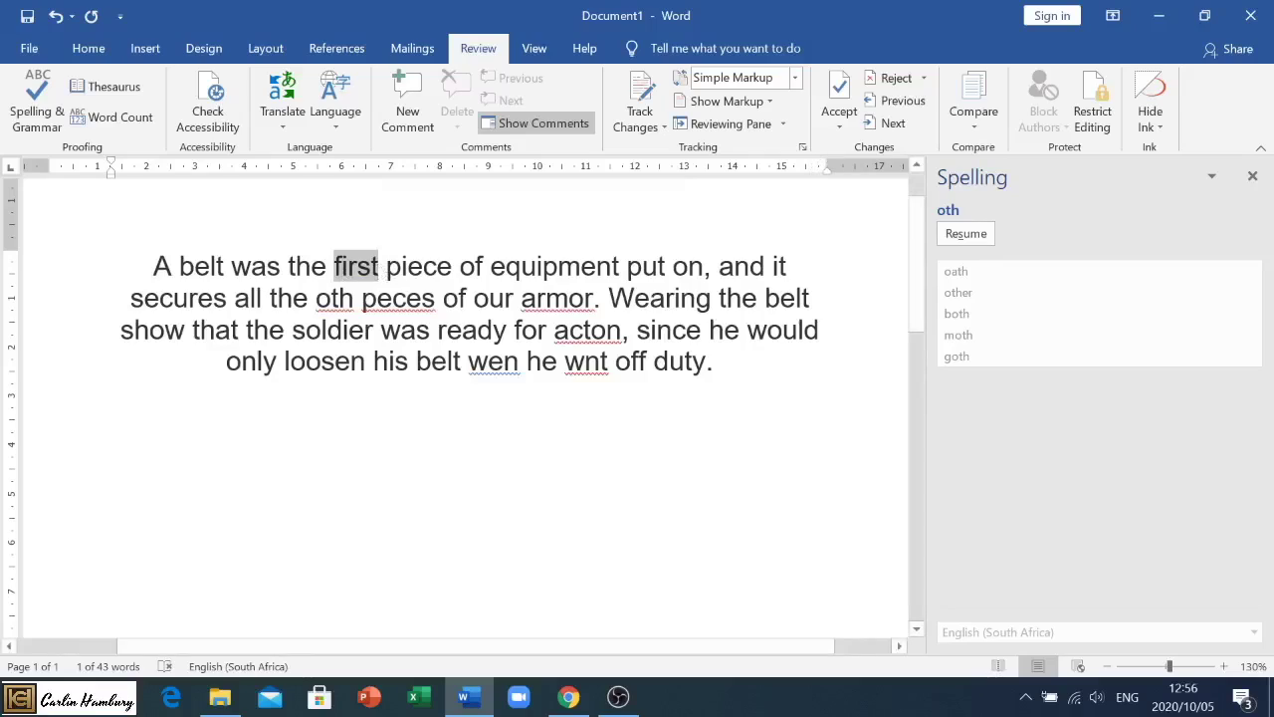
Resume the check, accept 'other', 'pieces' and 'armour' as corrections, and choose Yes to continue
left_click(966, 234)
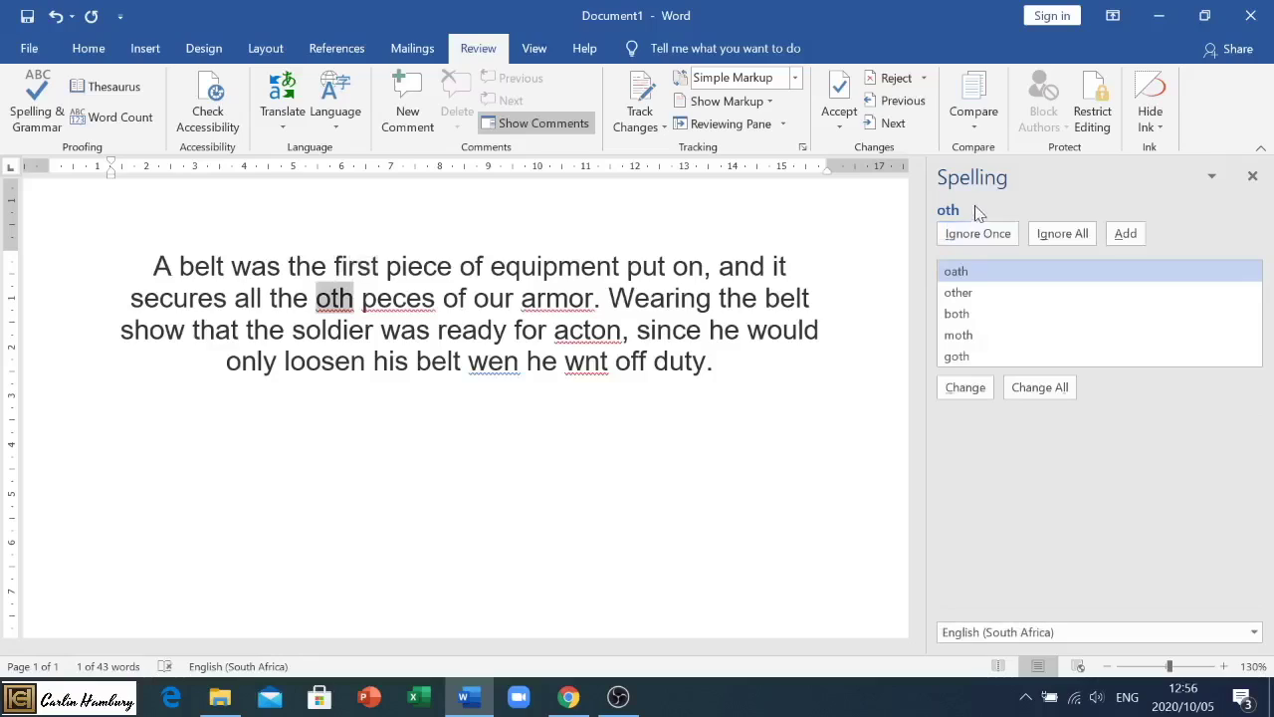
left_click(971, 275)
left_click(979, 292)
left_click(966, 388)
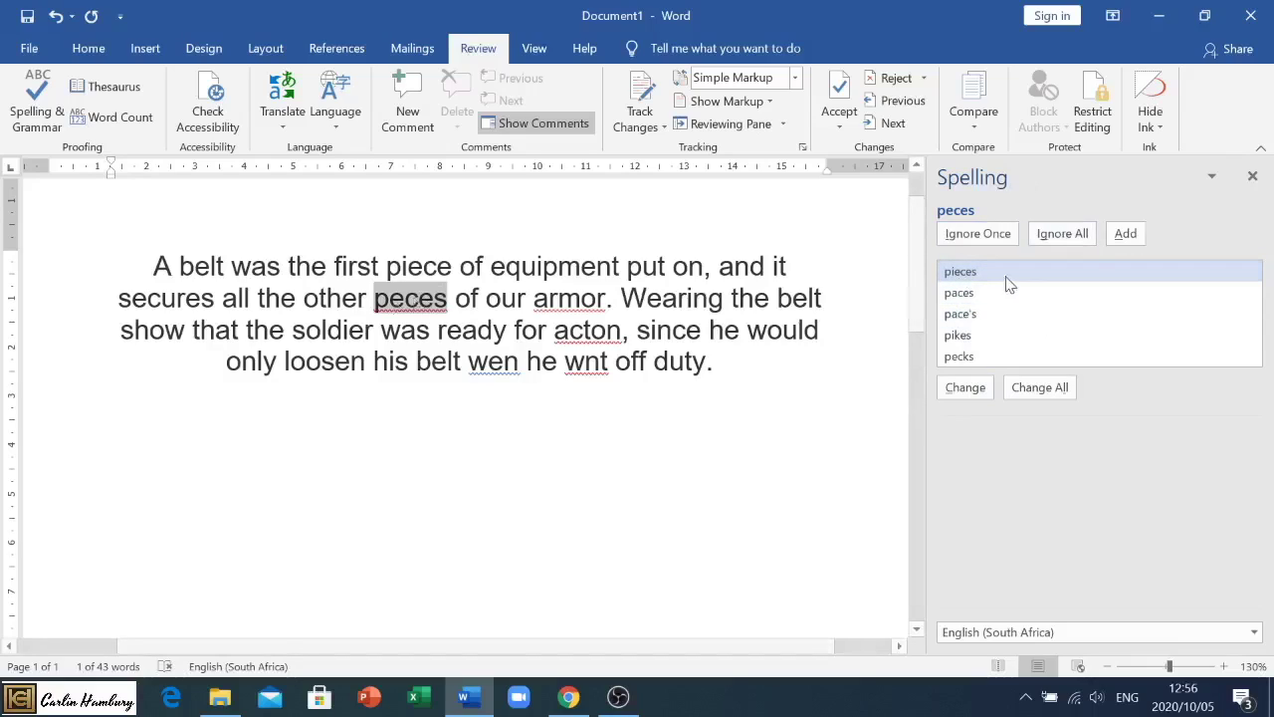
left_click(965, 387)
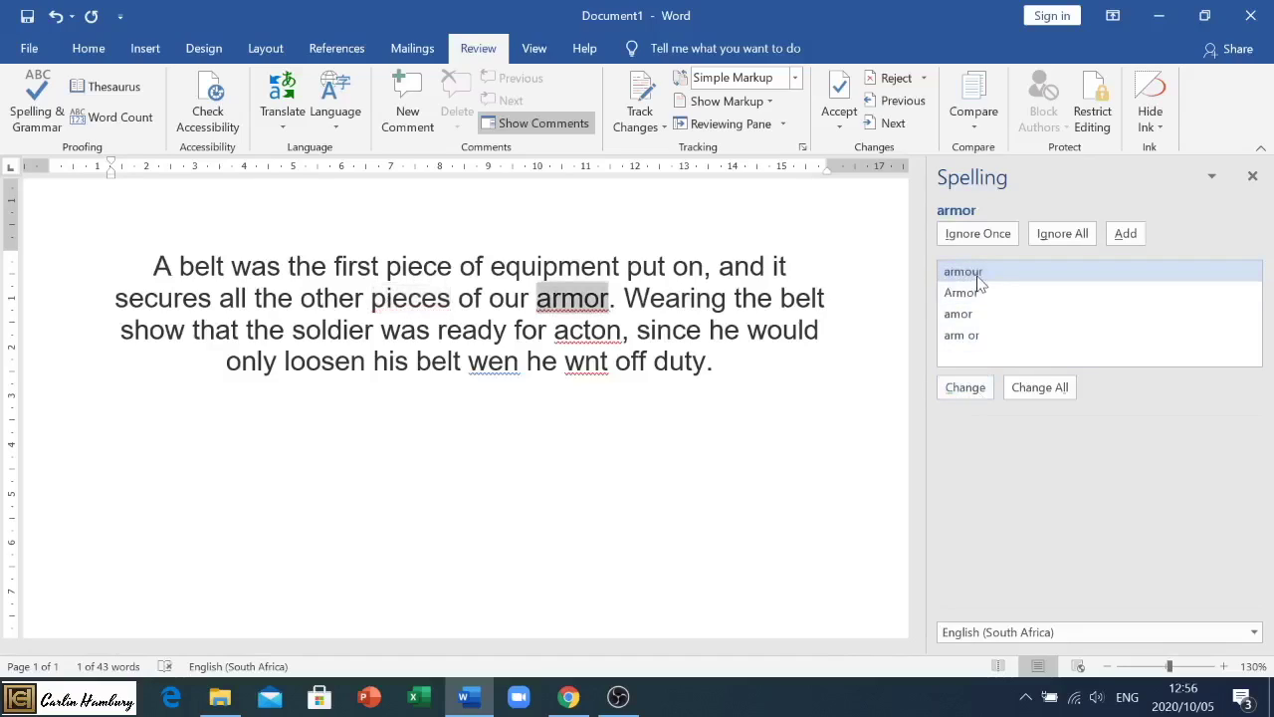
left_click(966, 387)
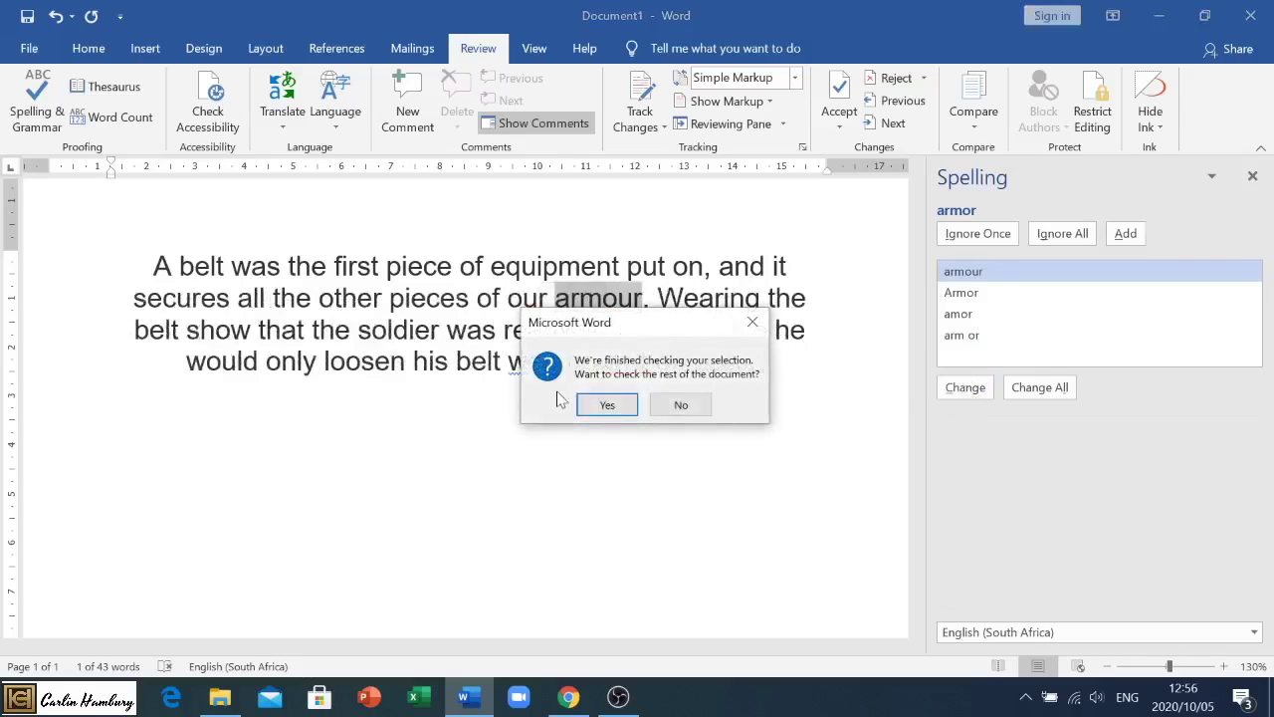
left_click(617, 414)
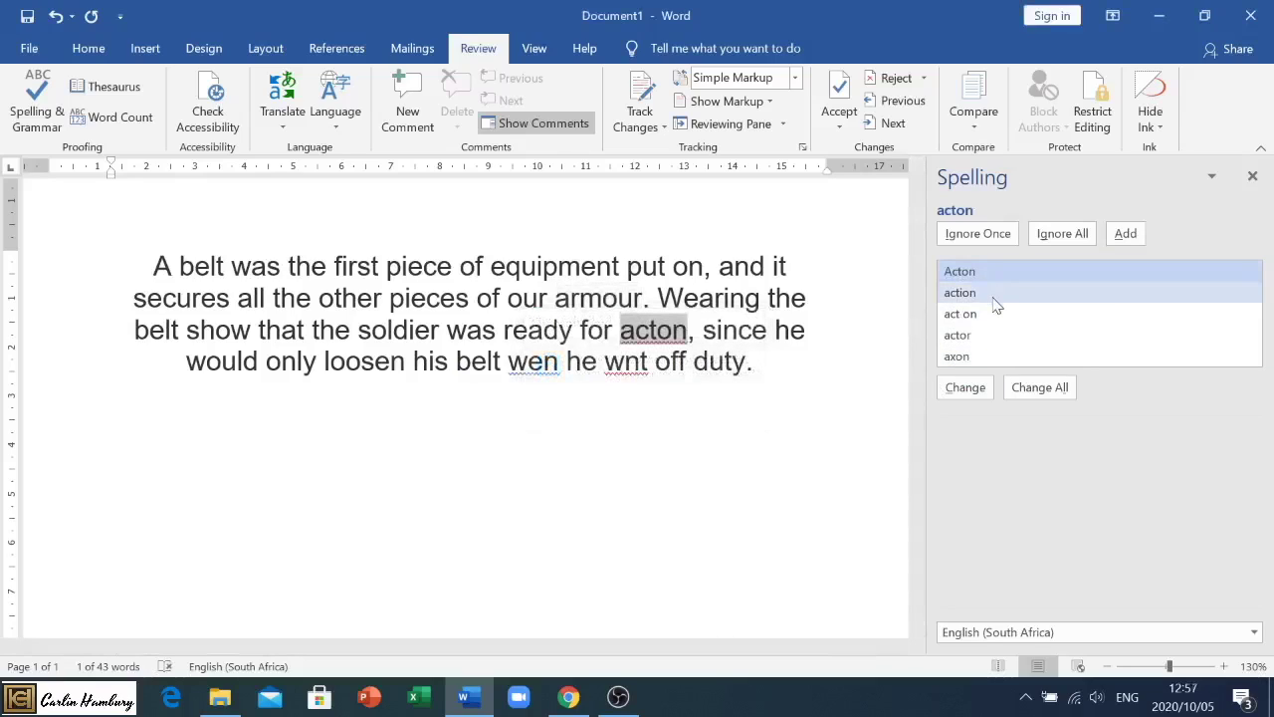
Replace acton, wen and wnt with the suggested 'action', 'when' and 'went'
left_click(993, 293)
left_click(966, 387)
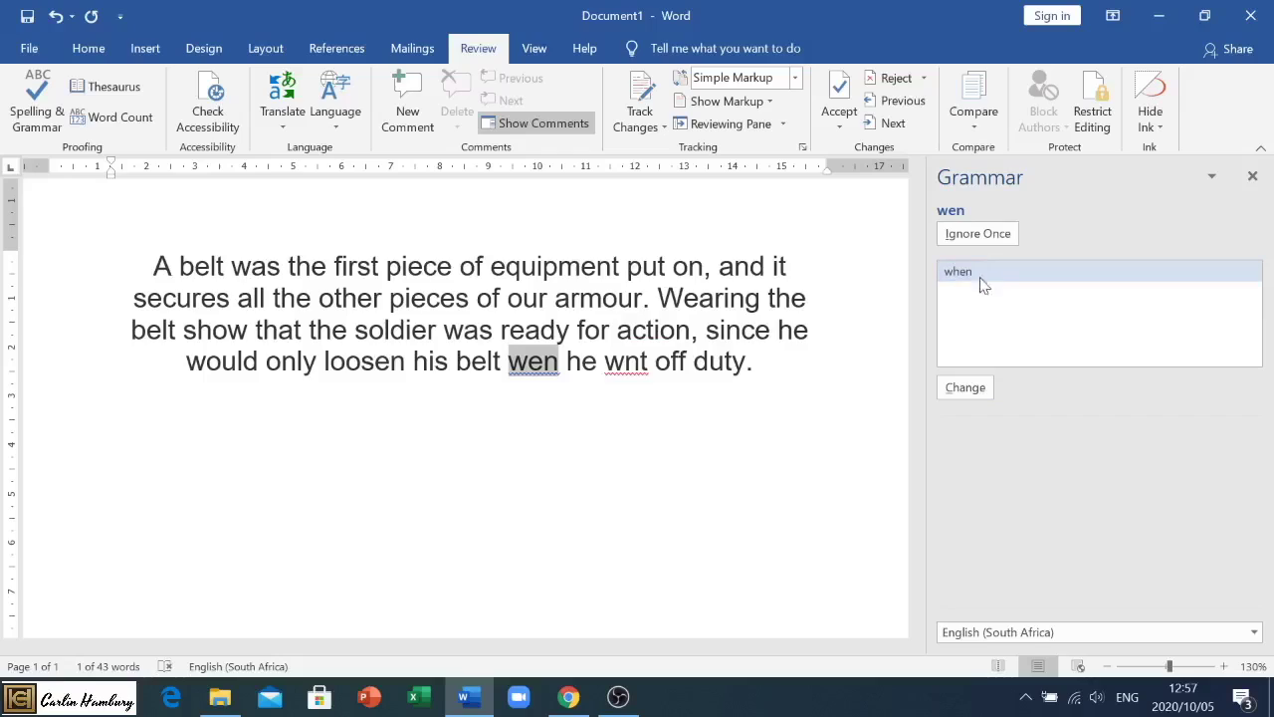
left_click(967, 388)
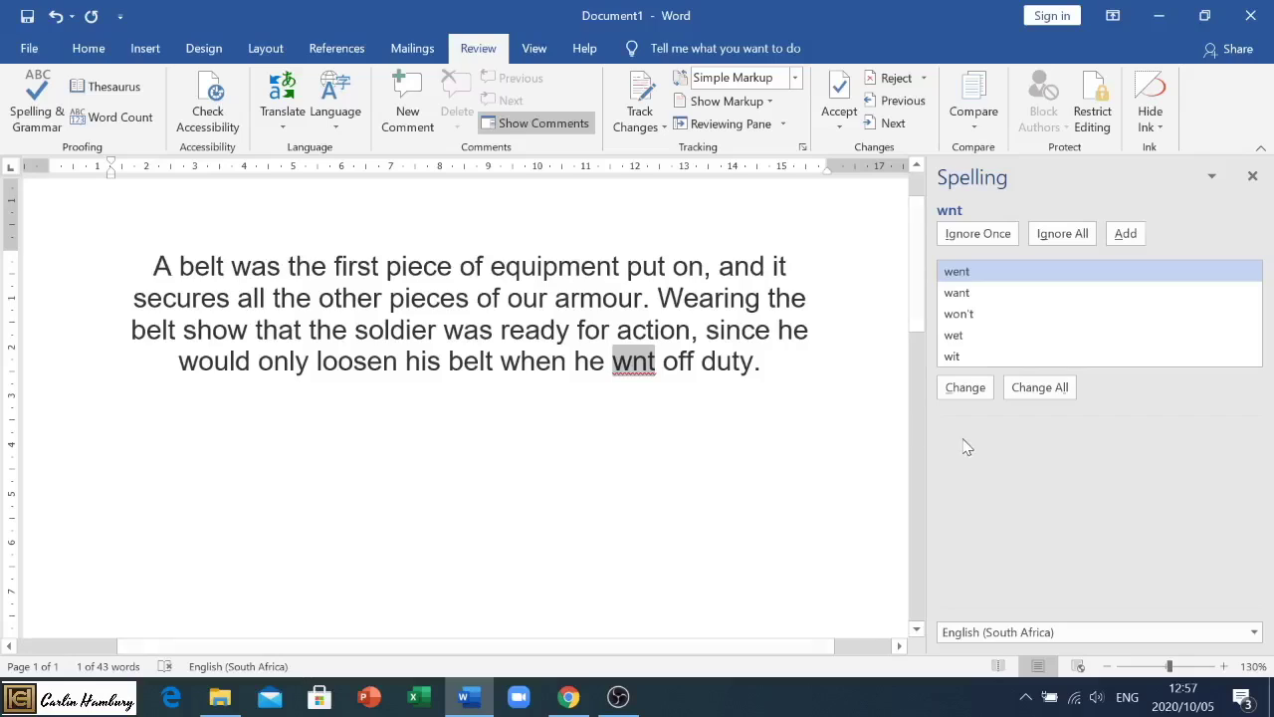
left_click(964, 388)
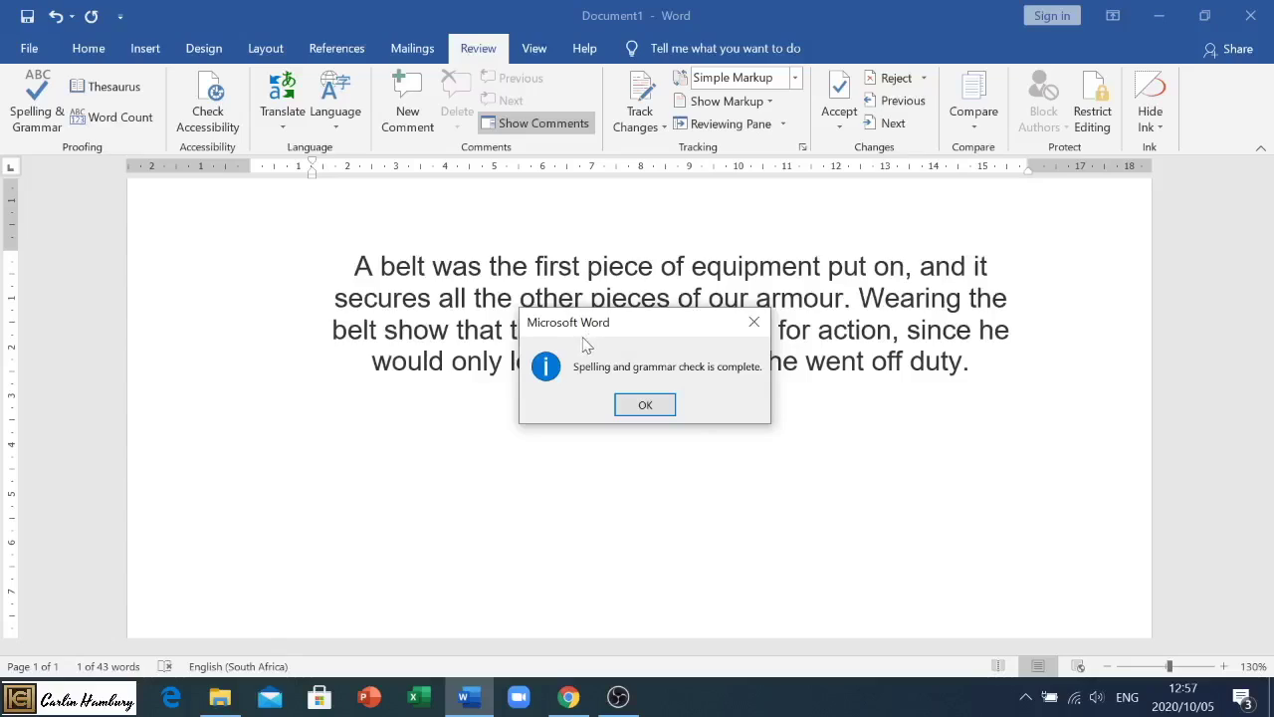
Close the 'check is complete' message, then select and deselect the corrected paragraph
left_click(649, 404)
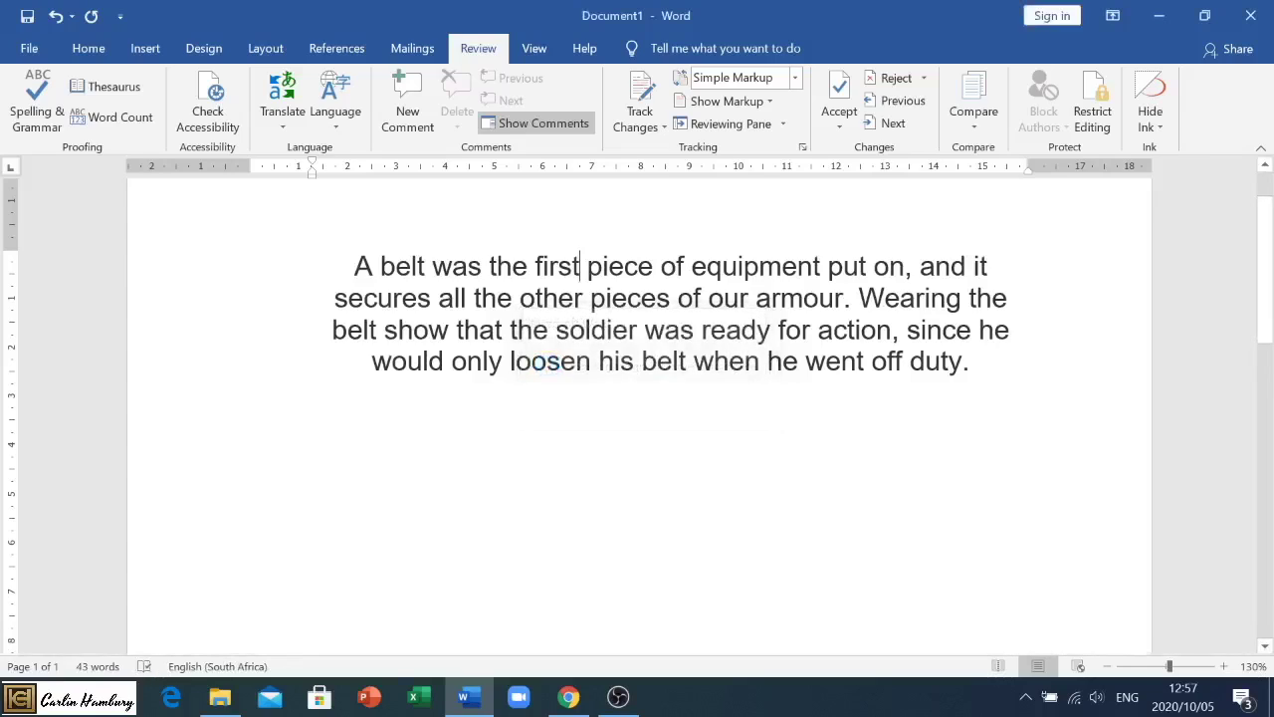
left_click_drag(350, 265, 1009, 370)
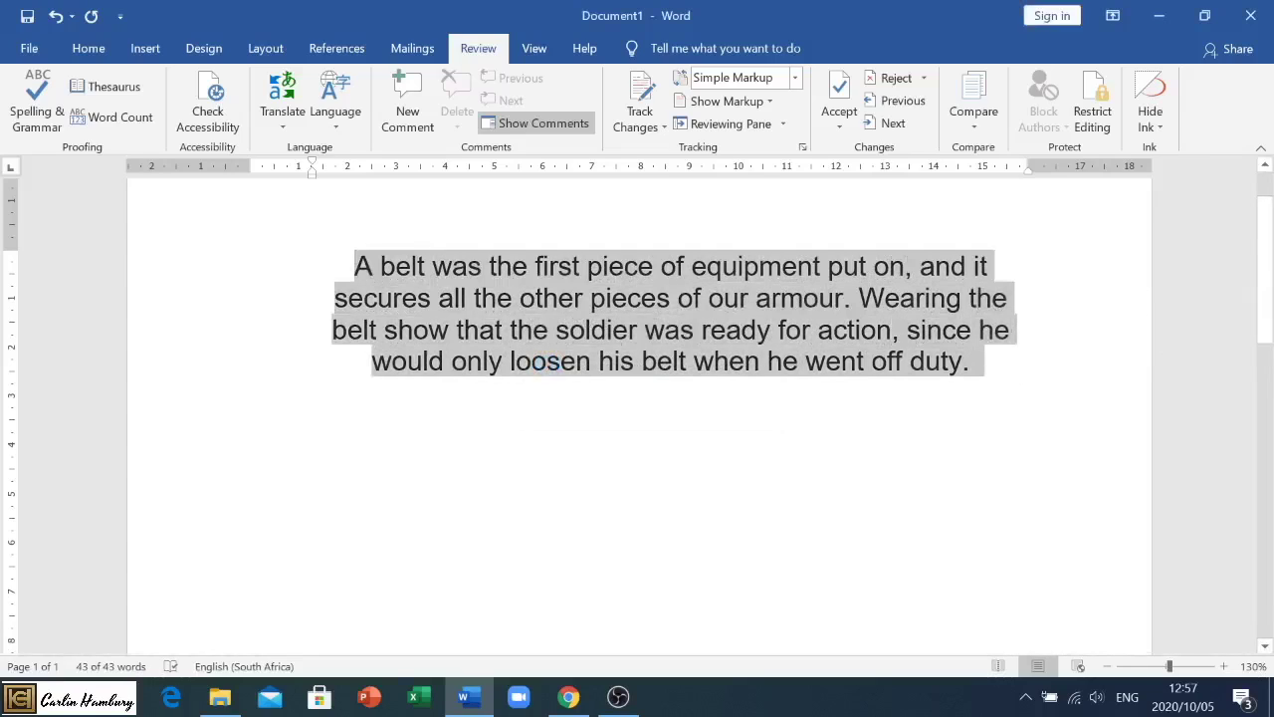
left_click(333, 401)
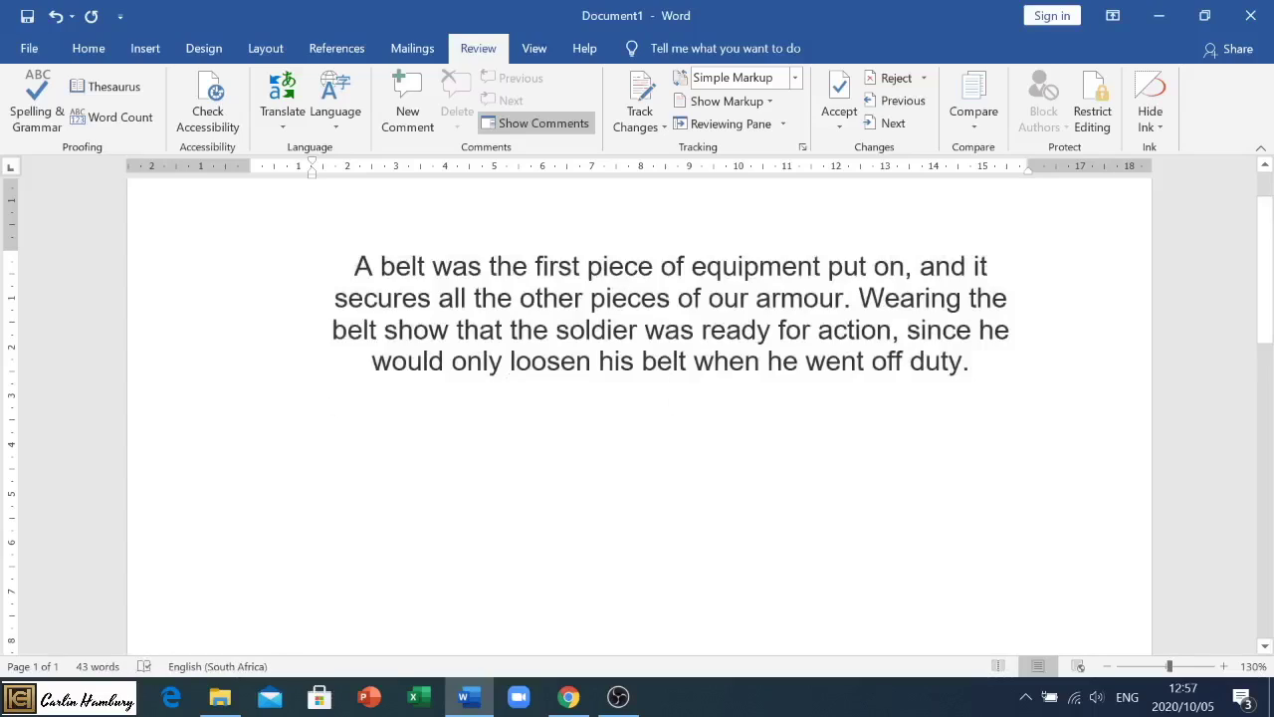